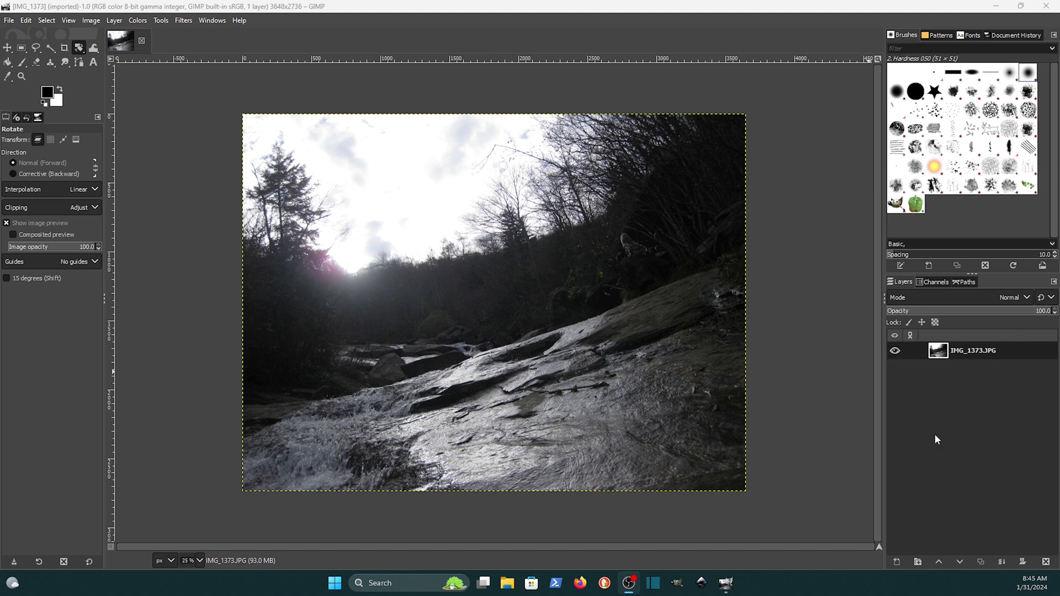
Toggle the photo layer's visibility off and on twice, leaving it visible.
{"action": "left_click", "coordinate": [895, 351]}
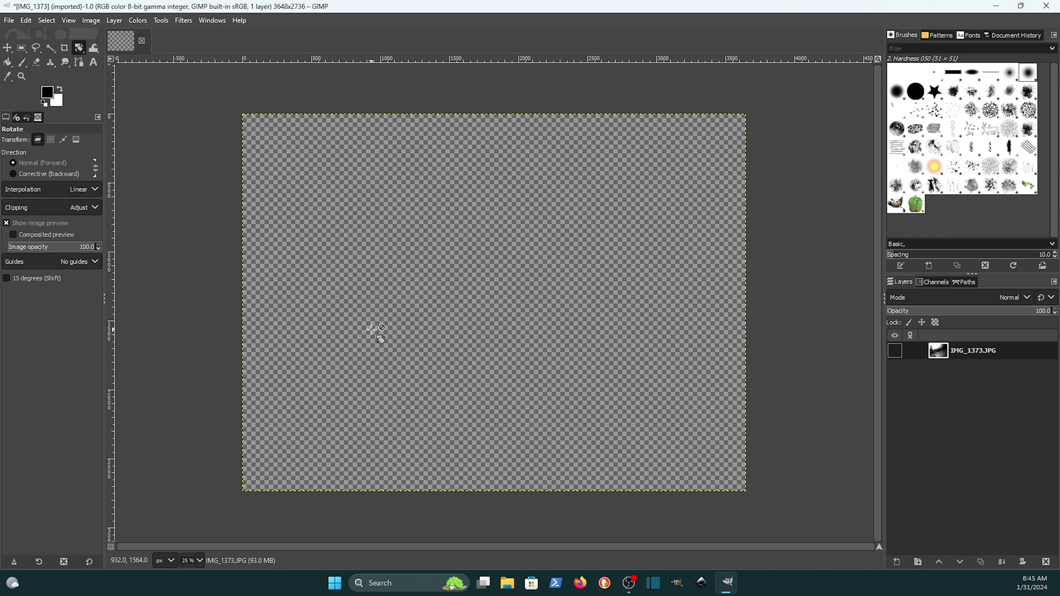
{"action": "left_click", "coordinate": [895, 351]}
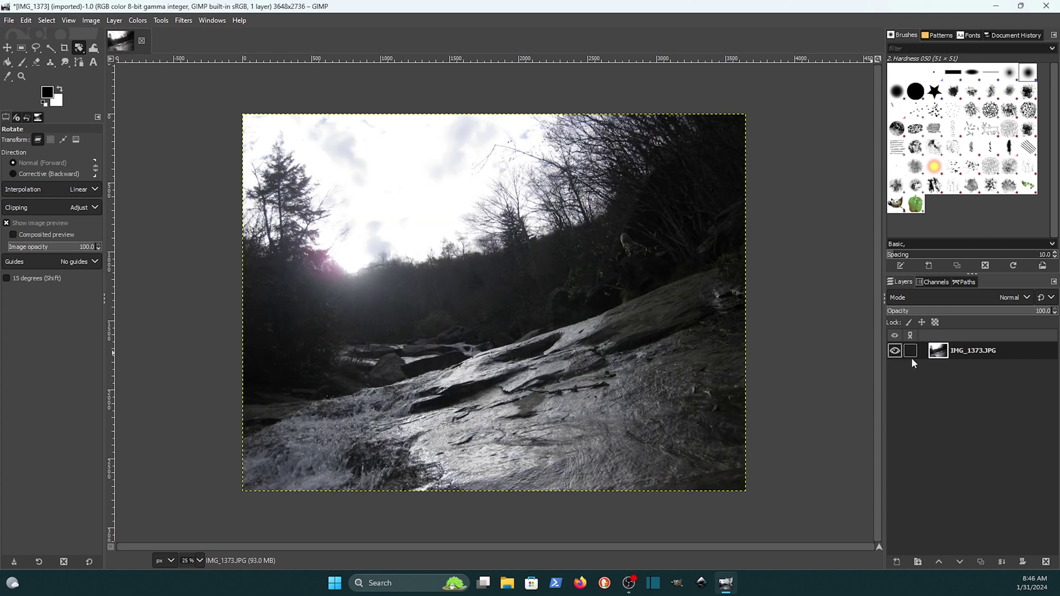
{"action": "left_click", "coordinate": [895, 351]}
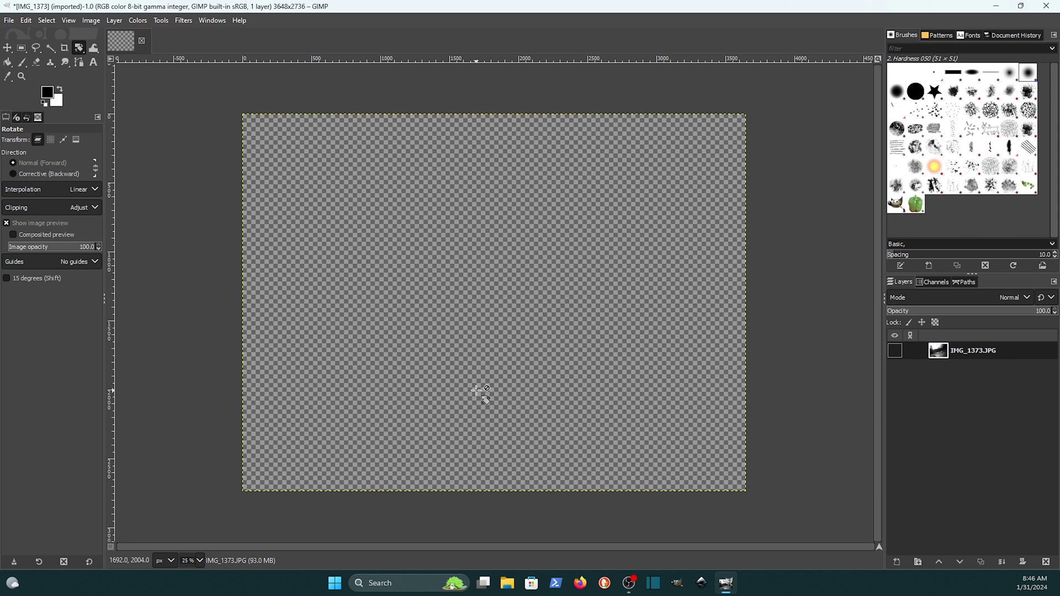
{"action": "left_click", "coordinate": [895, 351]}
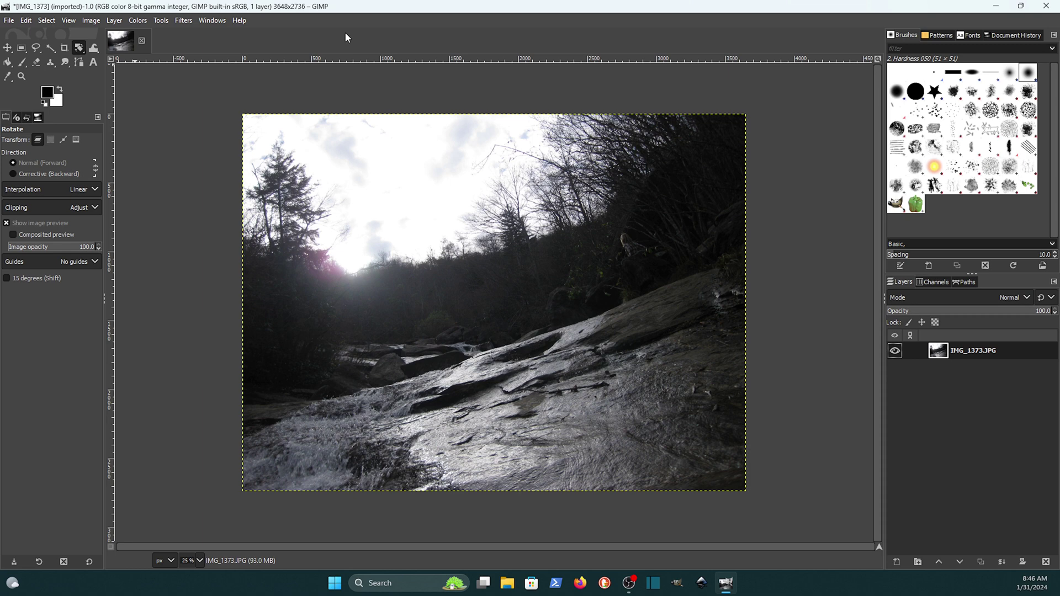
Rotate the photo layer 90° clockwise from the Layer transform menu, then undo it.
{"action": "left_click", "coordinate": [113, 22]}
{"action": "mouse_move", "coordinate": [210, 170]}
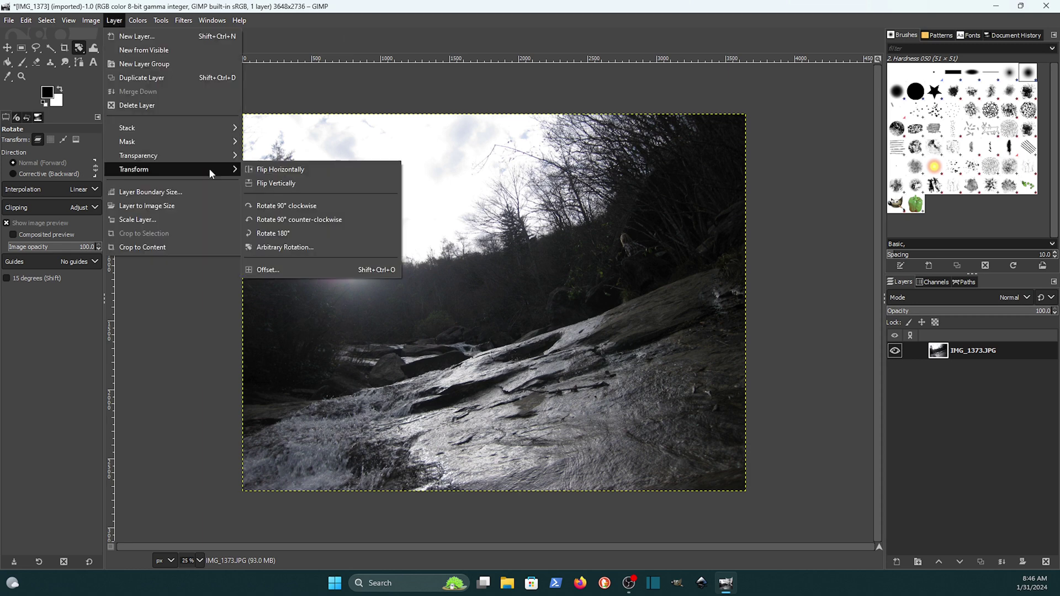
{"action": "left_click", "coordinate": [275, 207]}
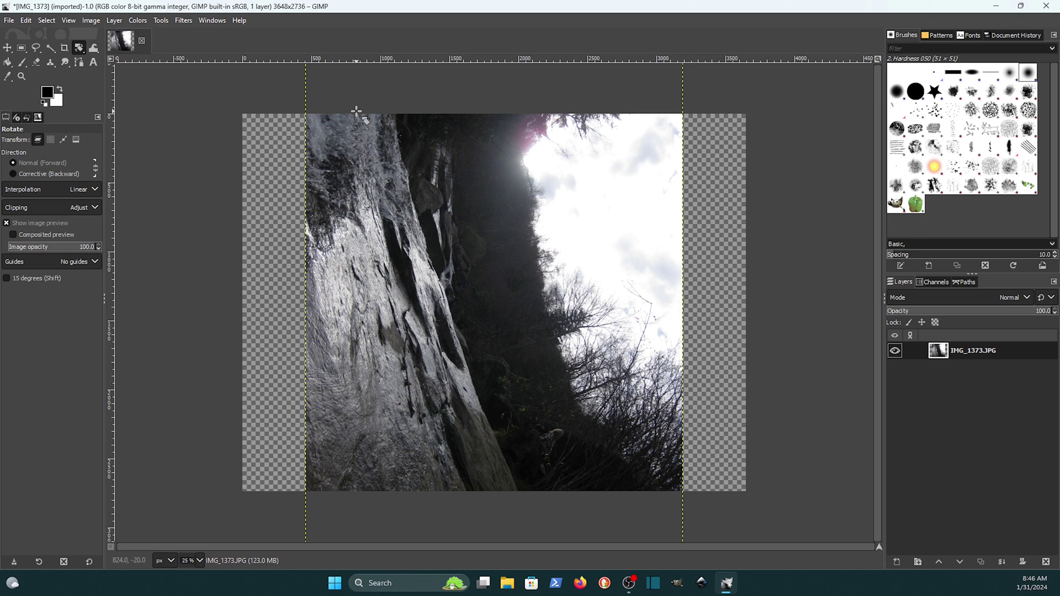
{"action": "key", "text": "ctrl+z"}
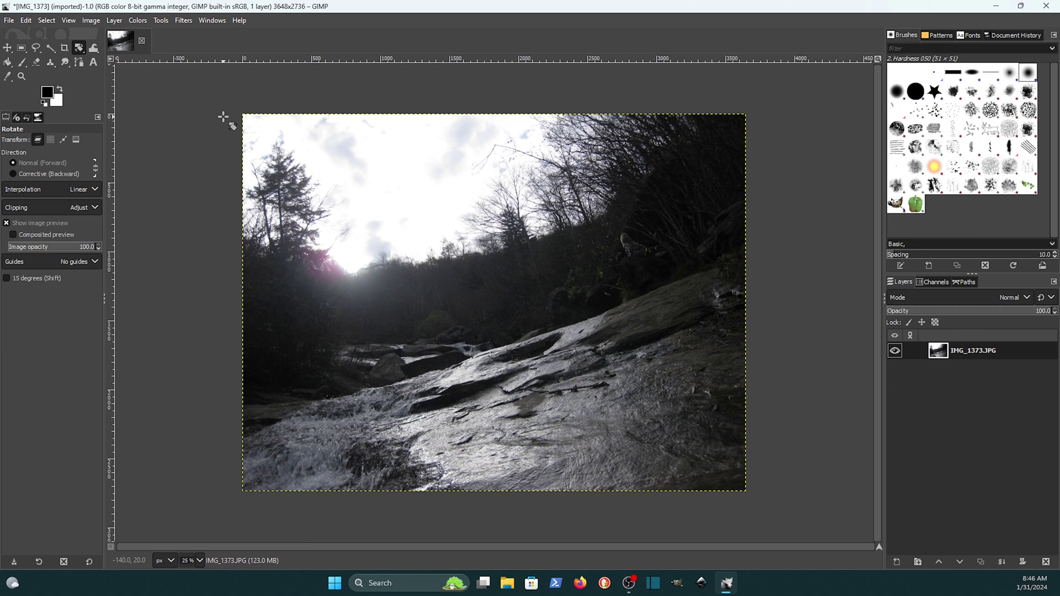
Browse the Layer menu, dismiss it without changes, and reopen it.
{"action": "left_click", "coordinate": [114, 20]}
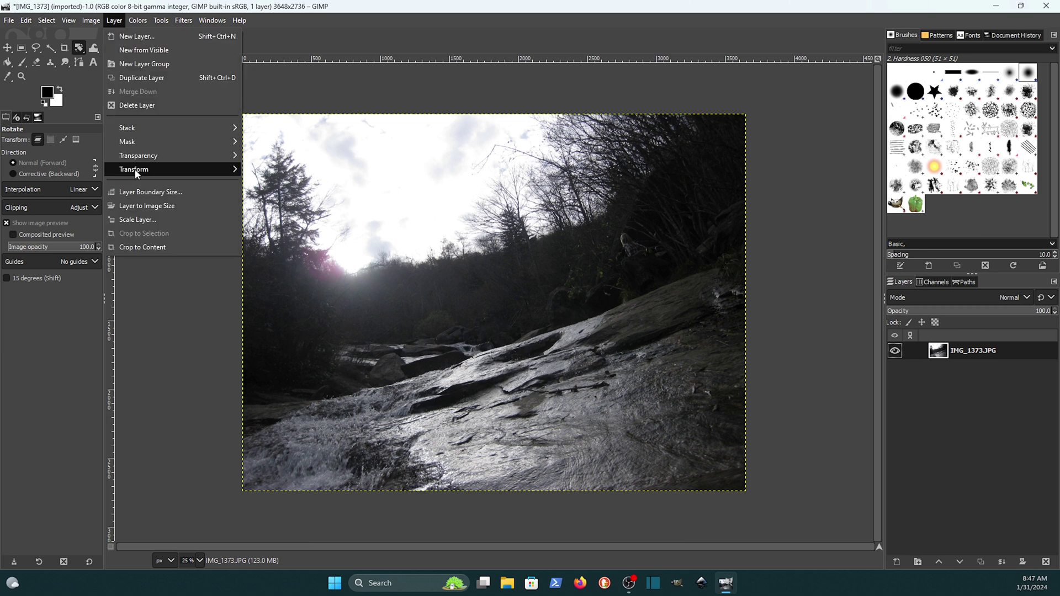
{"action": "mouse_move", "coordinate": [136, 174]}
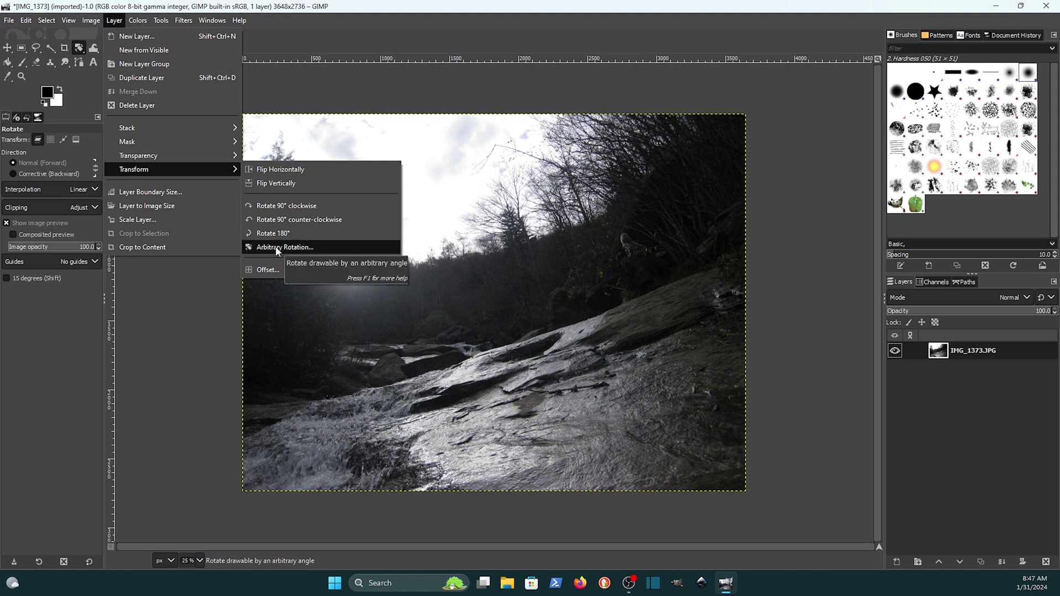
{"action": "left_click", "coordinate": [485, 223]}
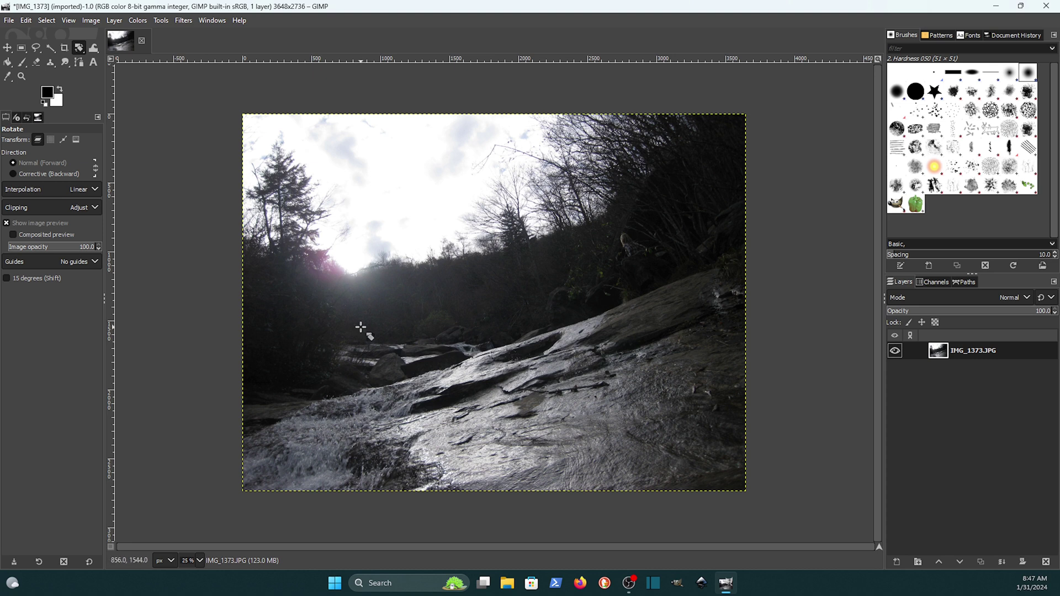
{"action": "left_click", "coordinate": [114, 20]}
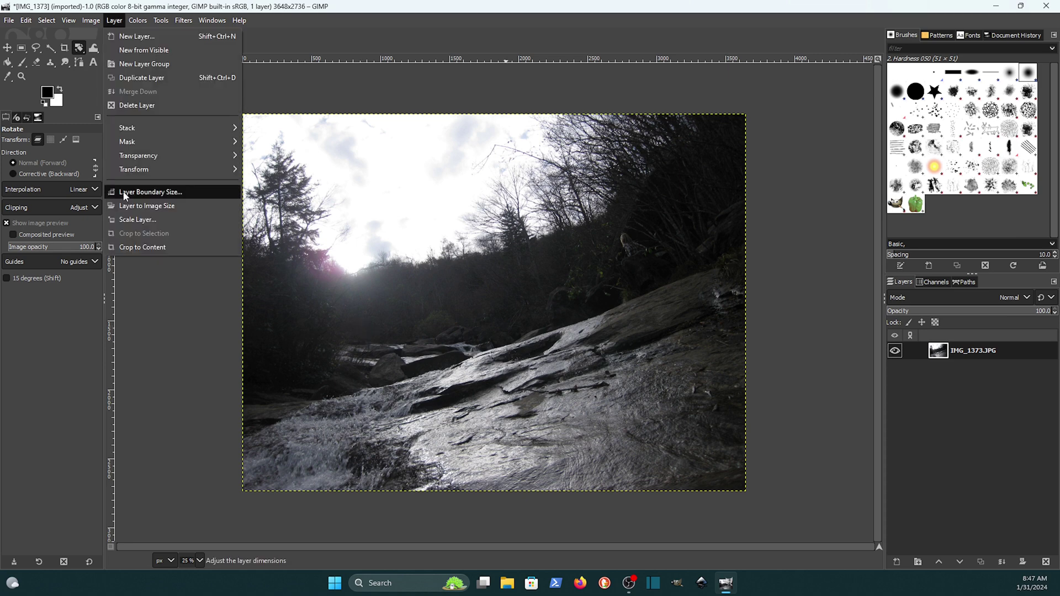
Bring up the layer's Rotate settings and set the angle to 14°.
{"action": "left_click", "coordinate": [442, 143]}
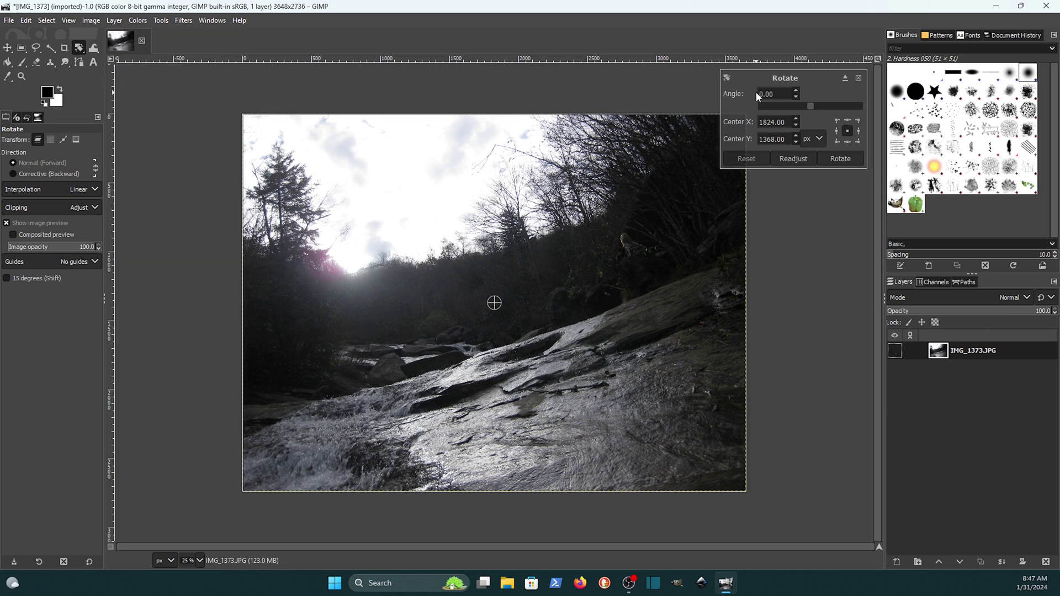
{"action": "double_click", "coordinate": [757, 94]}
{"action": "type", "text": "14"}
{"action": "key", "text": "Tab"}
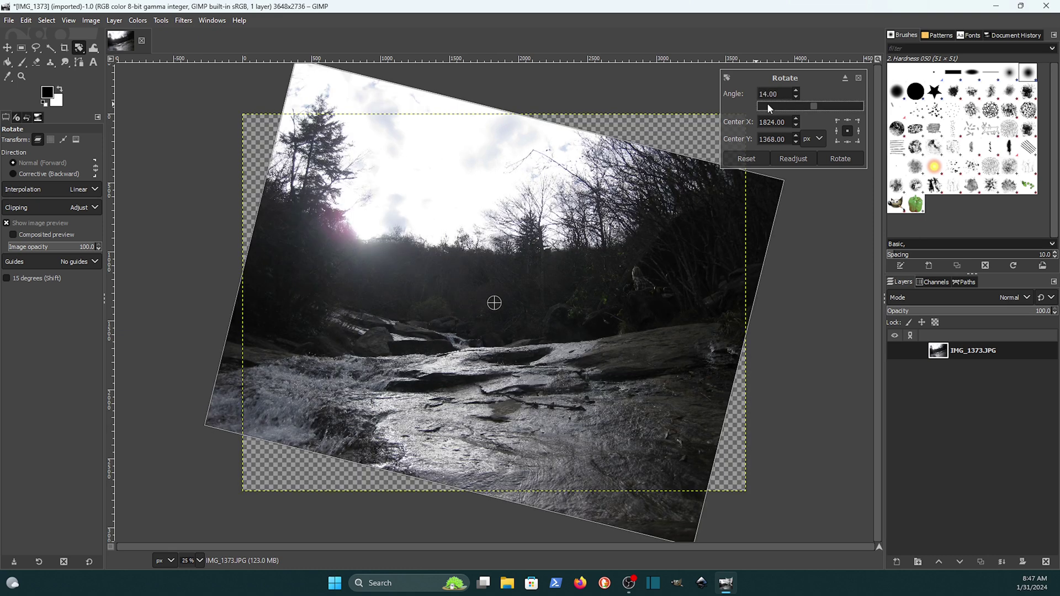
Preview a -14° angle, revert to 14°, and apply the layer rotation.
{"action": "left_click", "coordinate": [760, 93]}
{"action": "type", "text": "-"}
{"action": "key", "text": "Tab"}
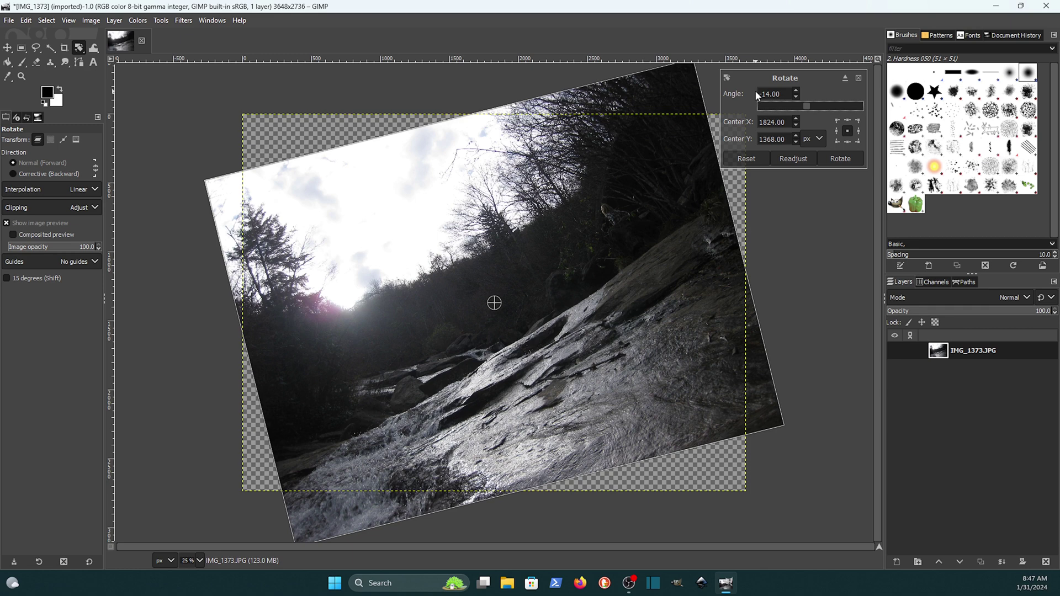
{"action": "left_click", "coordinate": [765, 93]}
{"action": "key", "text": "BackSpace"}
{"action": "left_click", "coordinate": [850, 159]}
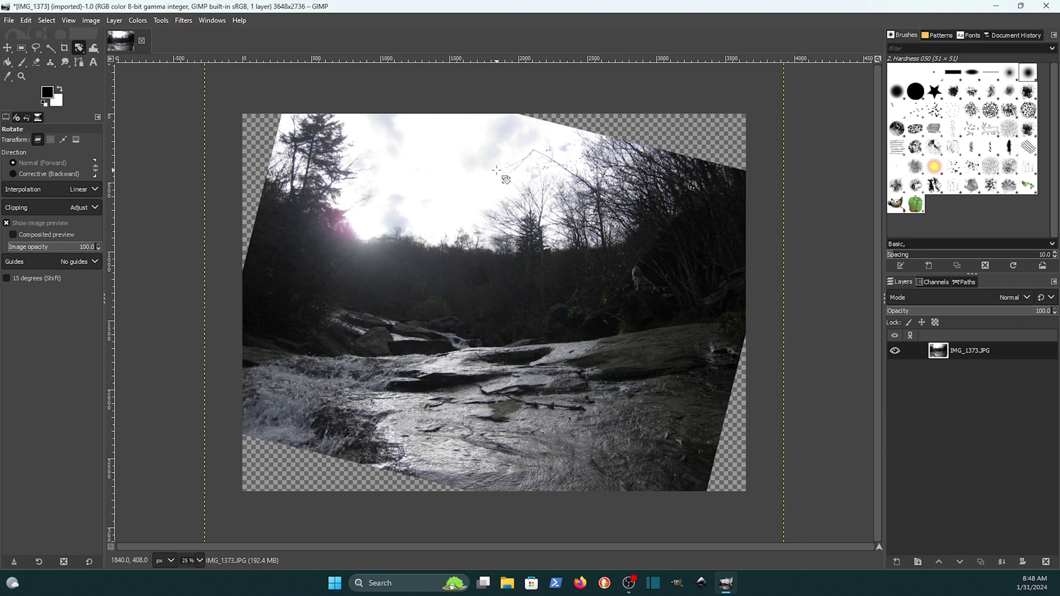
Revert the 14° layer rotation with Escape.
{"action": "key", "text": "Escape"}
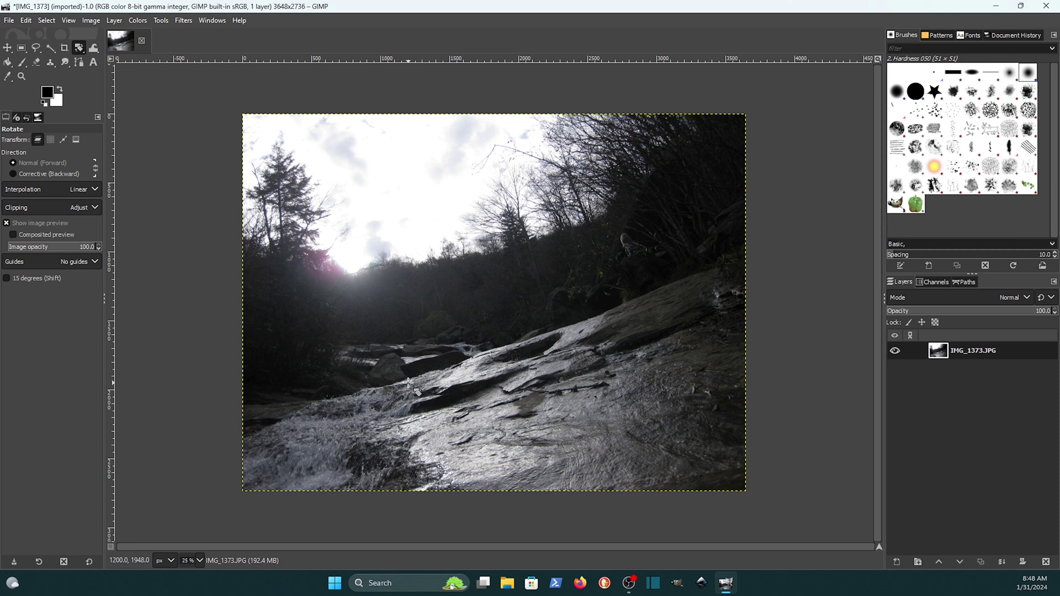
Rotate the whole image 90° clockwise to 2736×3648, then hide and re-show the photo layer.
{"action": "left_click", "coordinate": [91, 22]}
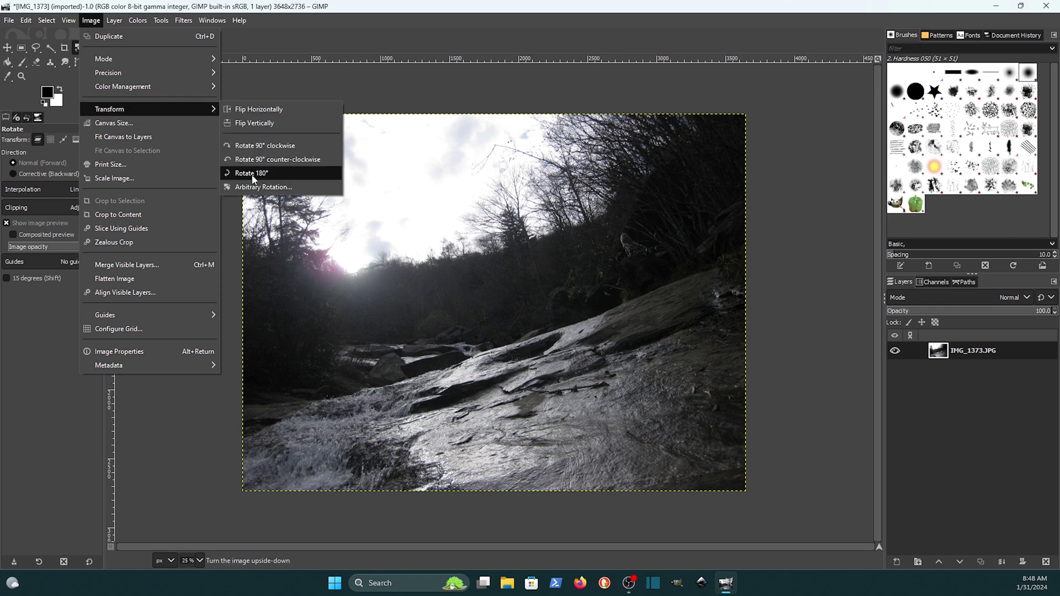
{"action": "left_click", "coordinate": [260, 145]}
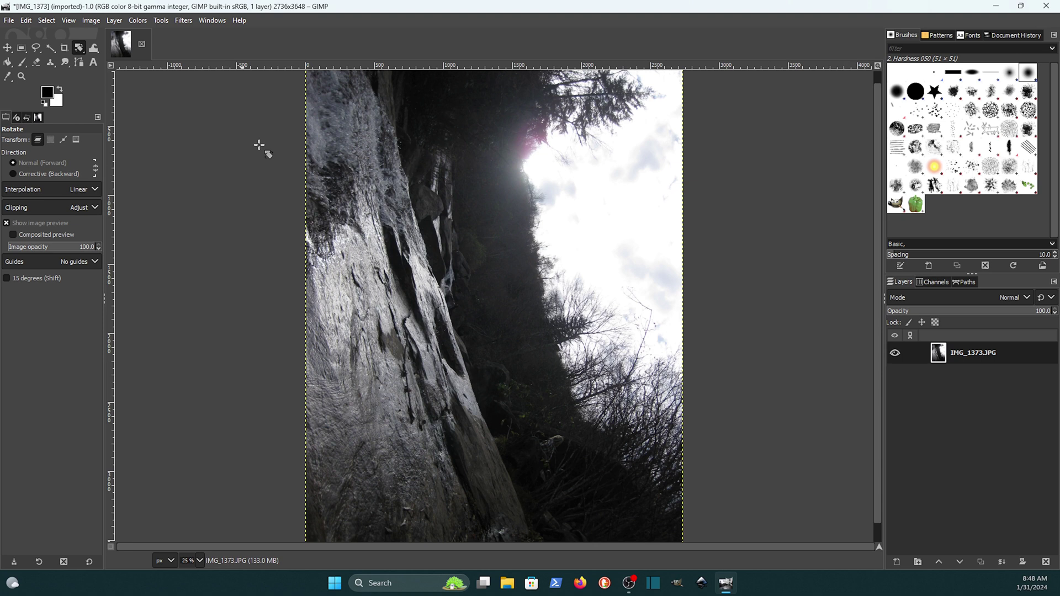
{"action": "scroll", "coordinate": [777, 233], "scroll_direction": "down", "scroll_amount": 1}
{"action": "left_click", "coordinate": [895, 352]}
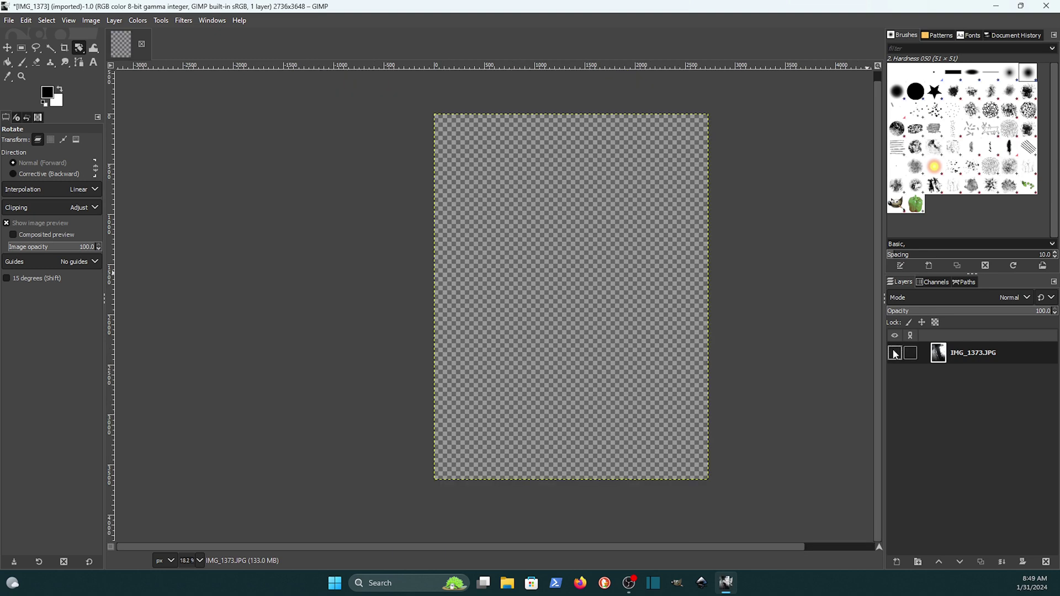
{"action": "left_click", "coordinate": [895, 353]}
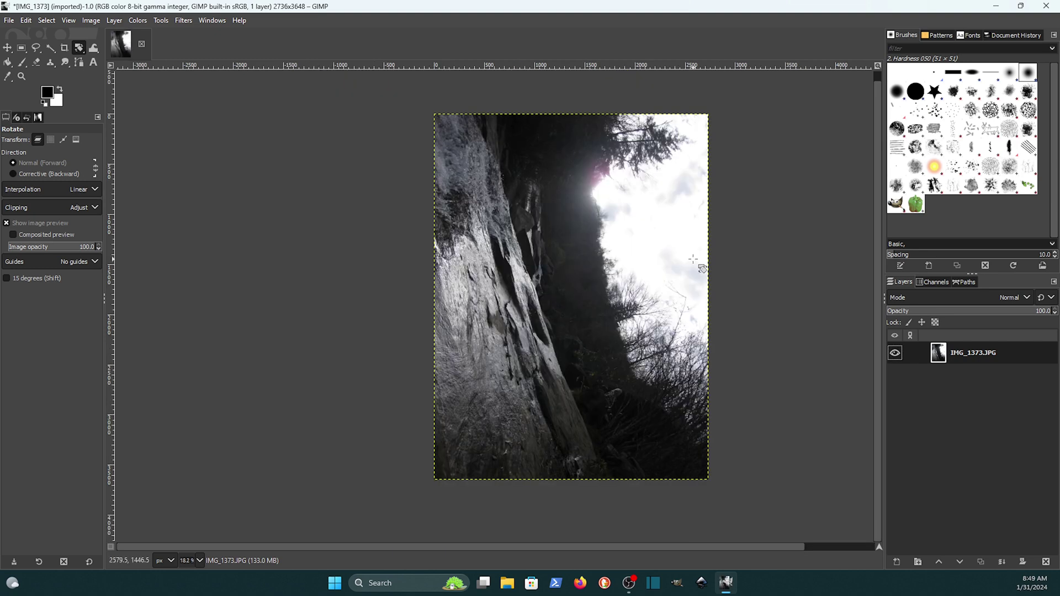
Undo the 90° turn, then apply a 14° Arbitrary Rotation to the whole image, enlarging the canvas to 4202×3538.
{"action": "key", "text": "ctrl+z"}
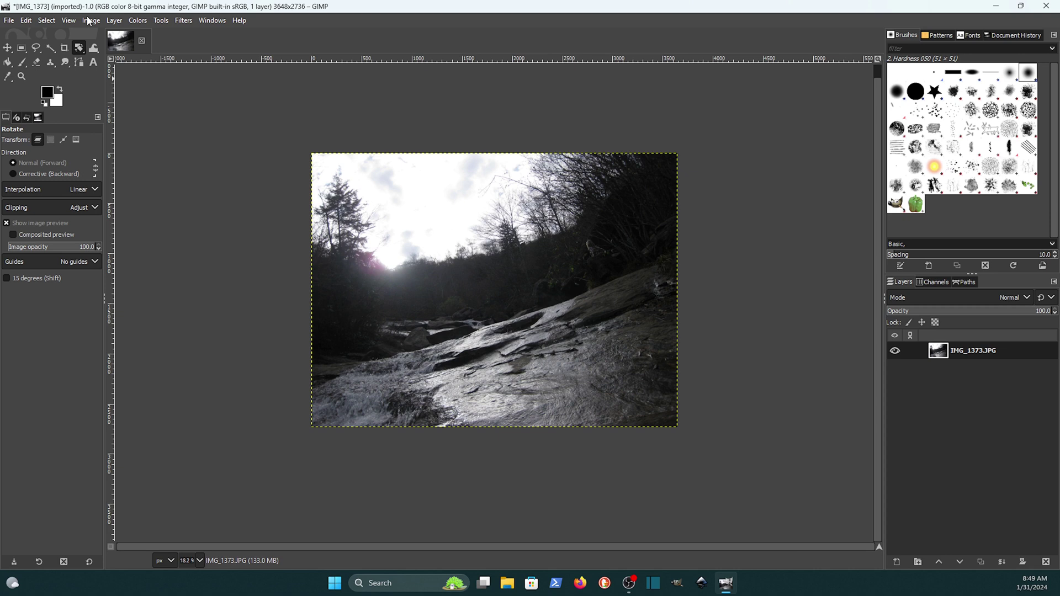
{"action": "left_click", "coordinate": [89, 21]}
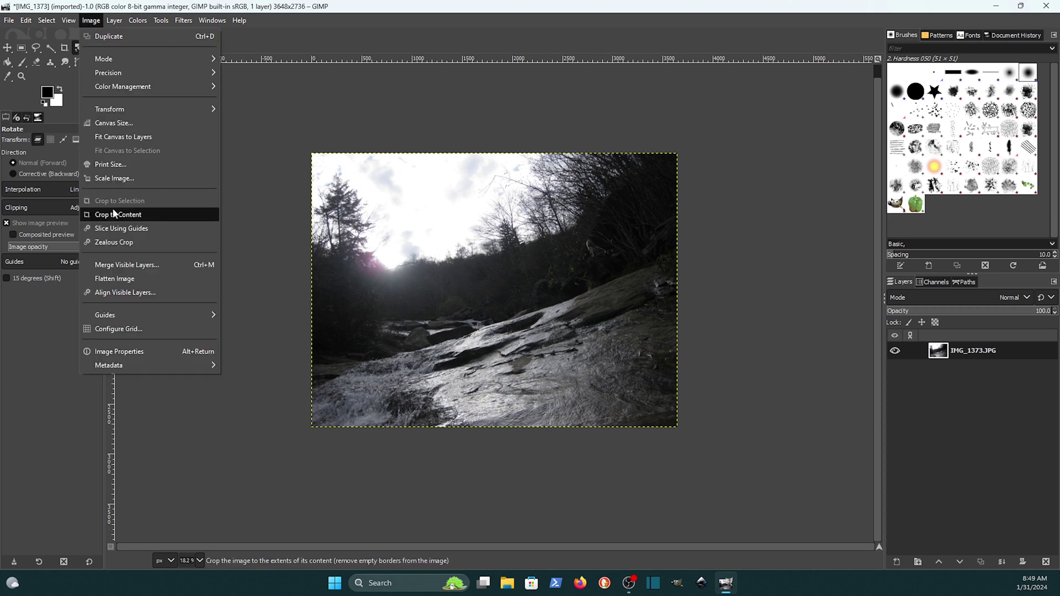
{"action": "mouse_move", "coordinate": [138, 109]}
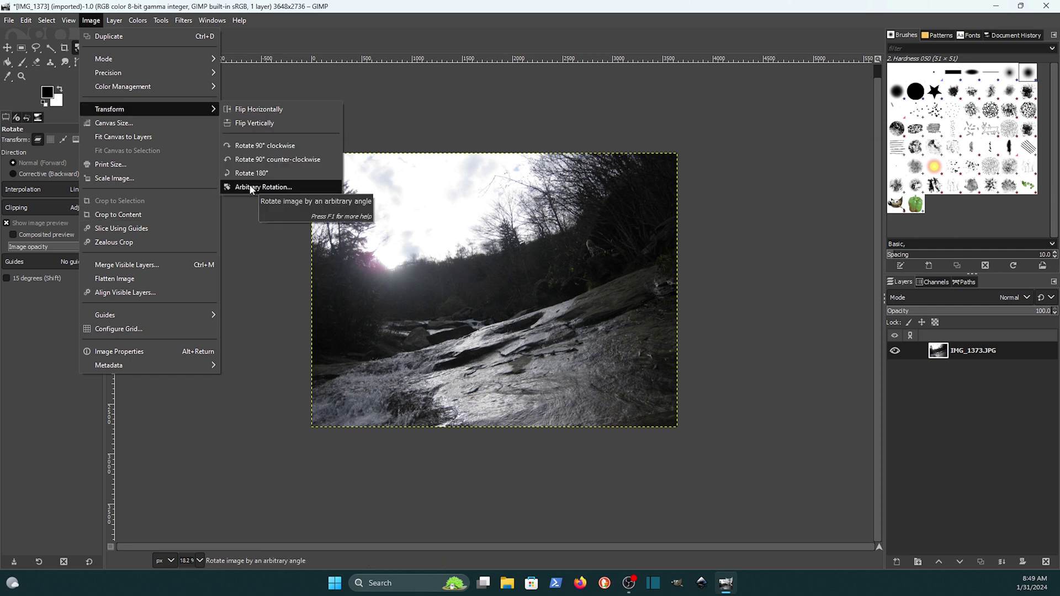
{"action": "left_click", "coordinate": [251, 188]}
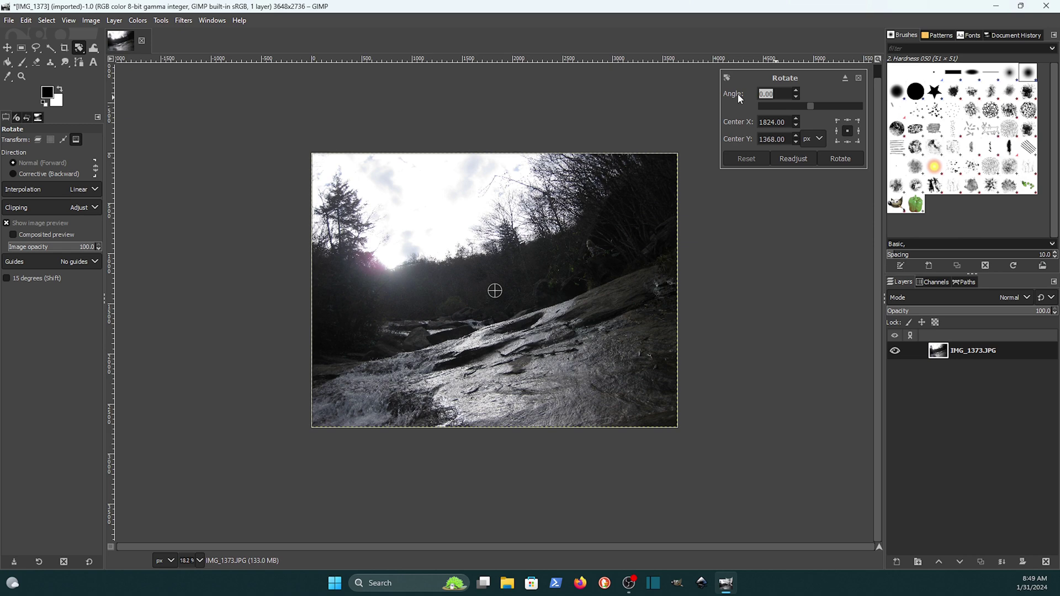
{"action": "type", "text": "14"}
{"action": "key", "text": "Tab"}
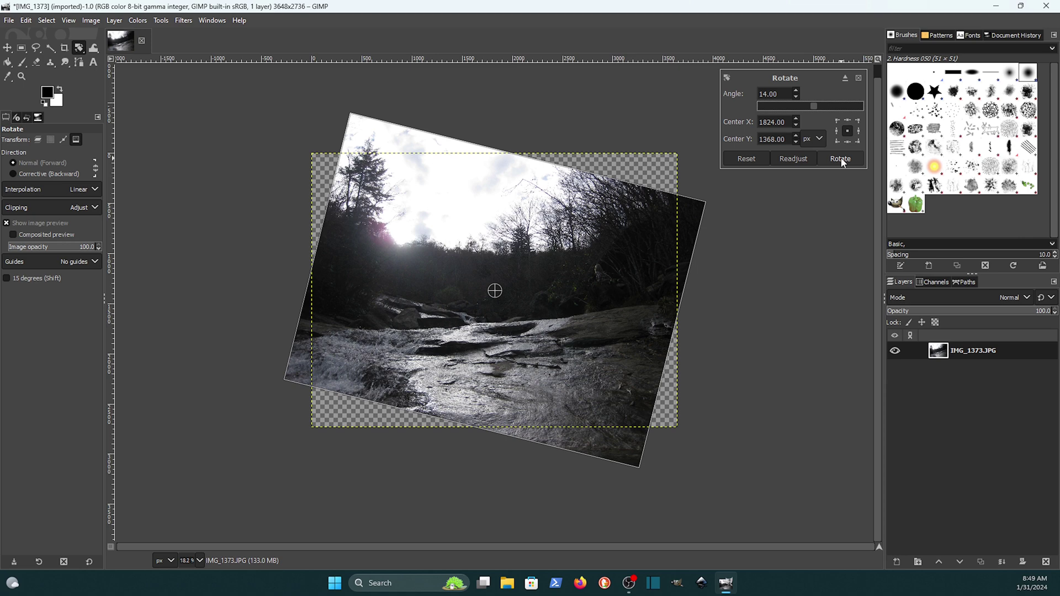
{"action": "left_click", "coordinate": [840, 159]}
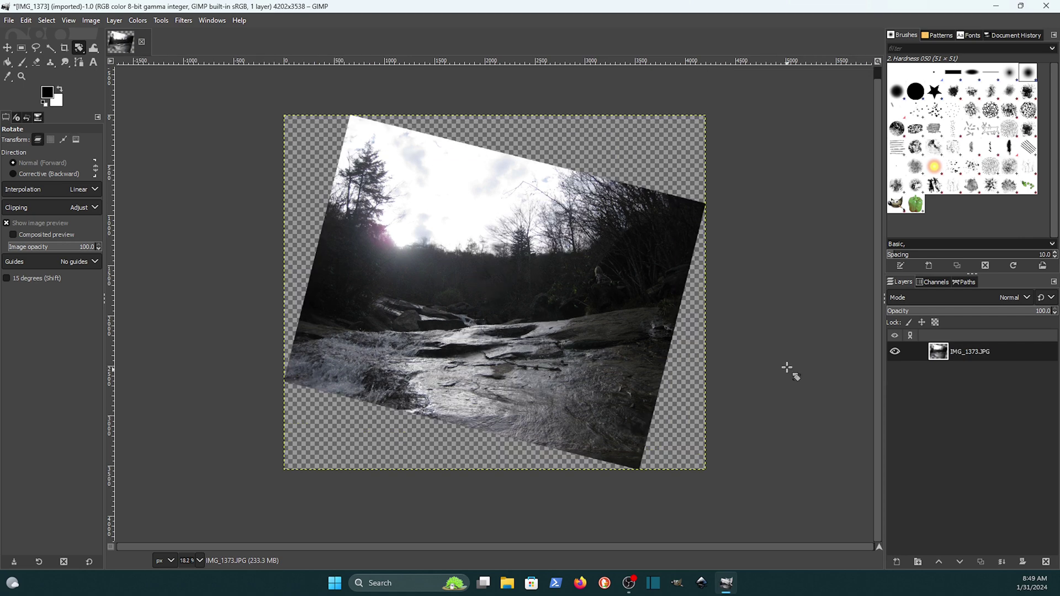